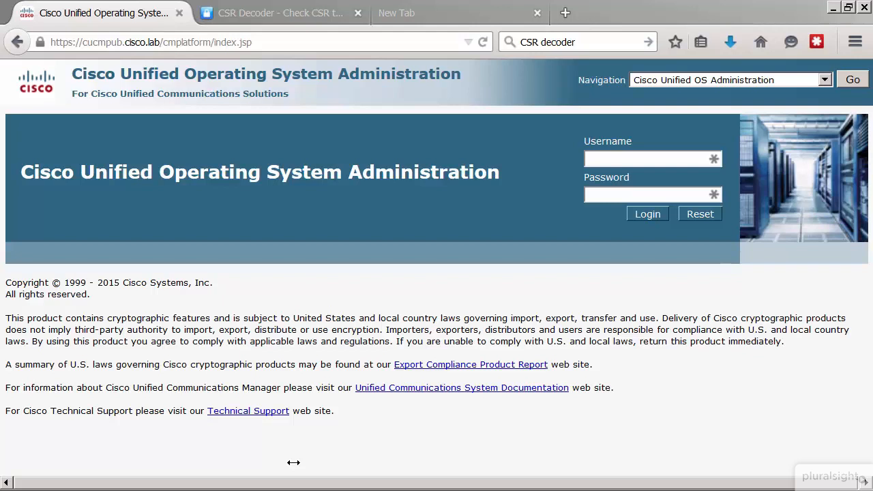
Step: Log in to Cisco Unified OS Administration as platformadmin with the account password
left_click(594, 160)
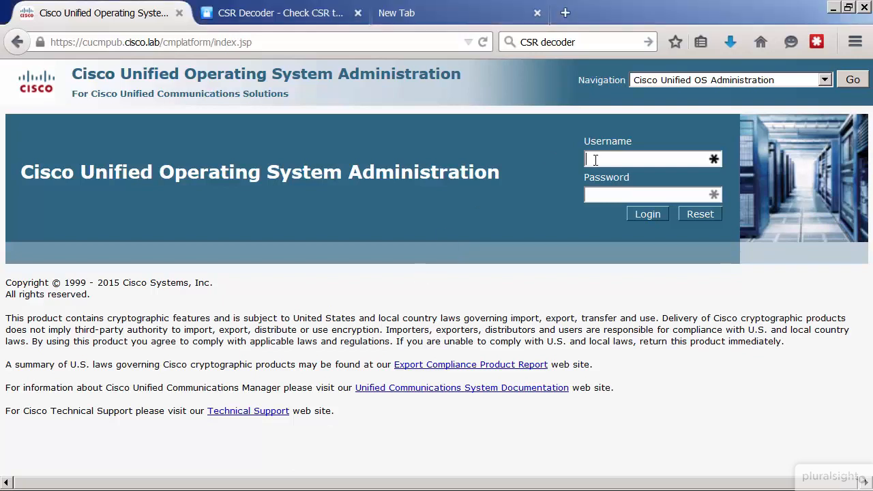
type("platformadmin")
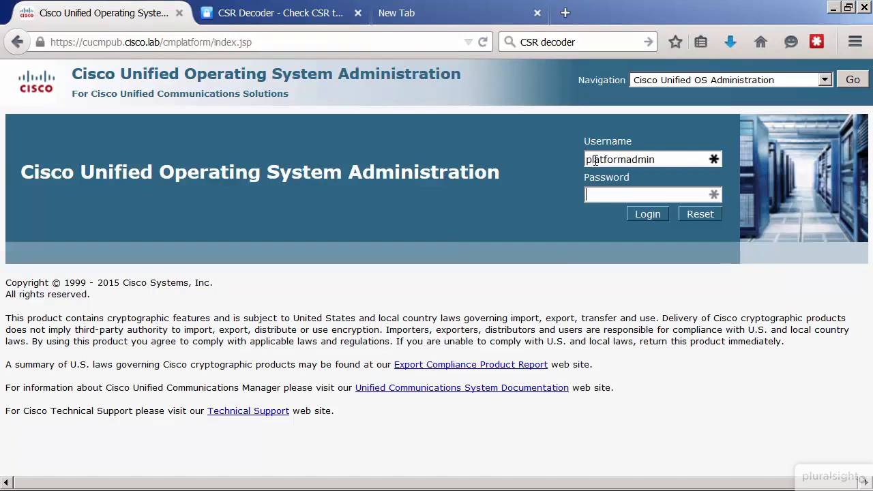
type("************")
key("Return")
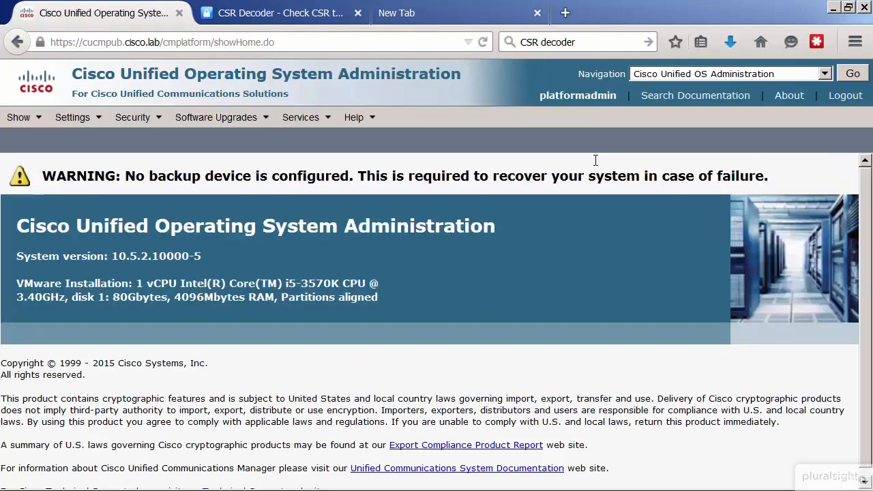
Step: Go to certificate management and open a new certificate signing request form
mouse_move(128, 123)
left_click(167, 142)
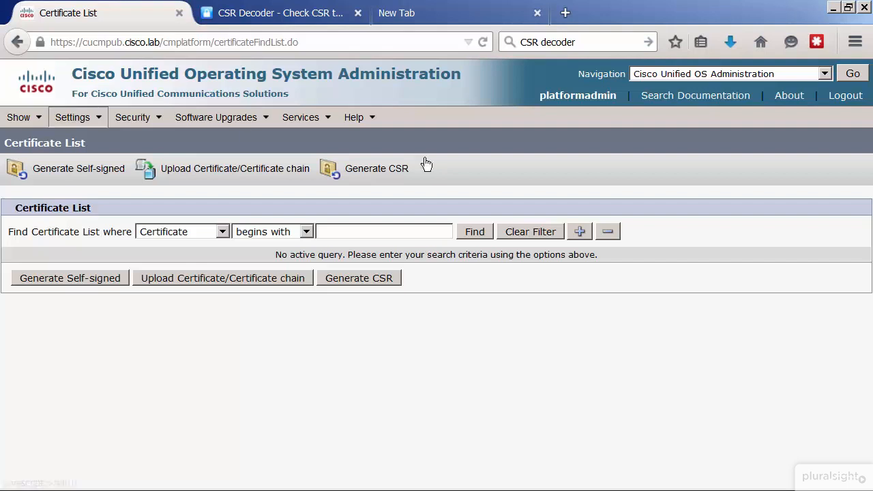
left_click(376, 174)
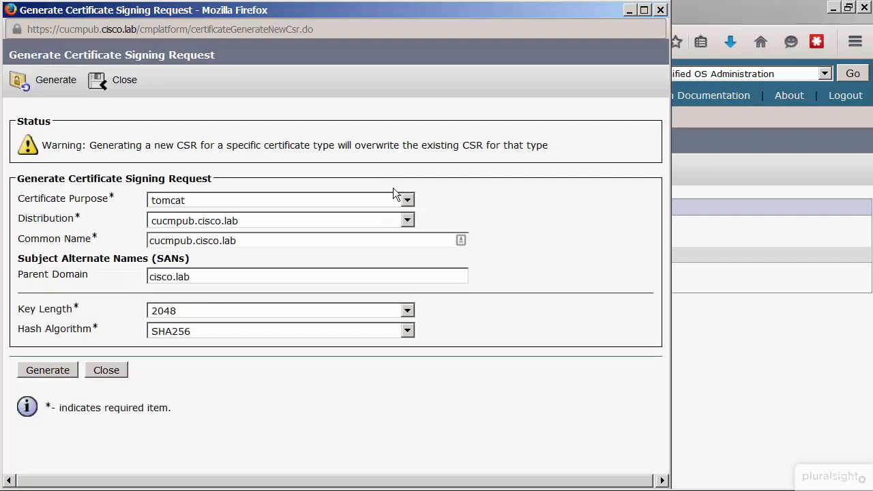
Step: Try the Multi-server(SAN) distribution for the tomcat signing request, then restore the distribution to cucmpub.cisco.lab
left_click(410, 222)
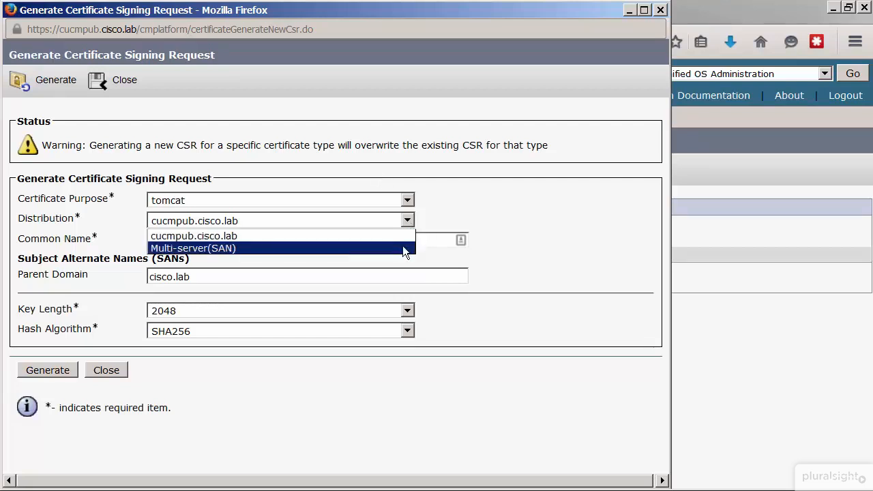
left_click(403, 249)
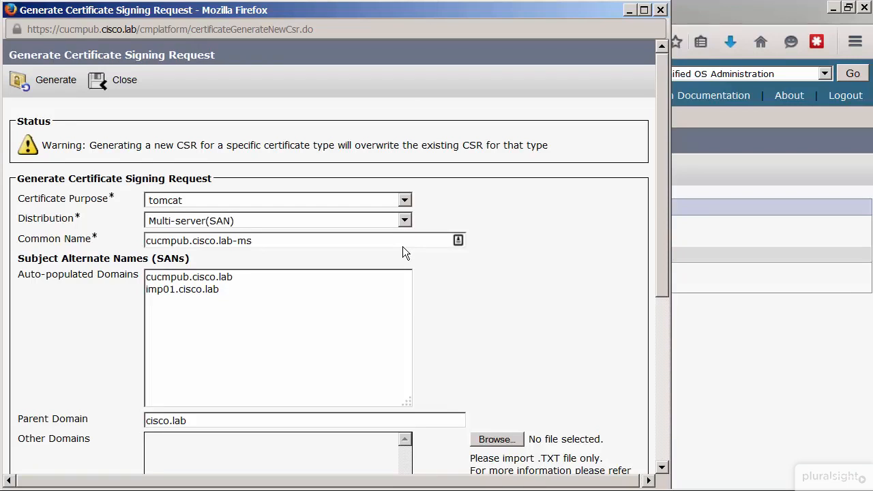
left_click(404, 221)
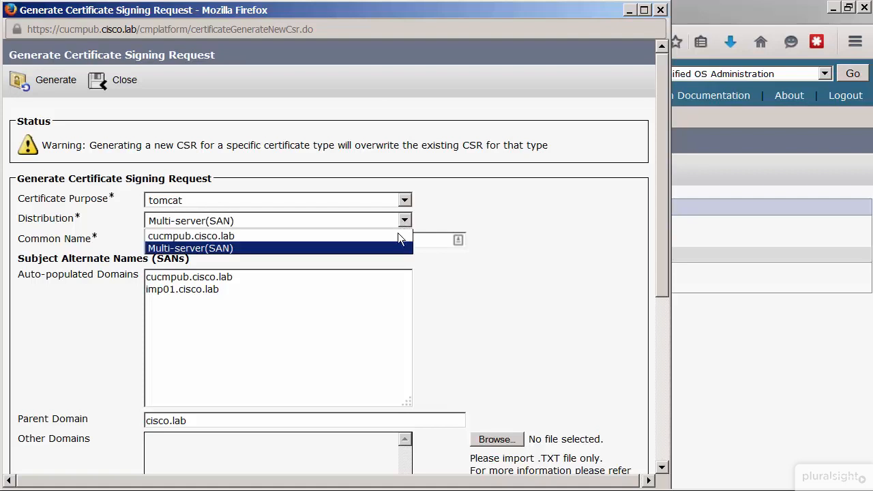
left_click(395, 235)
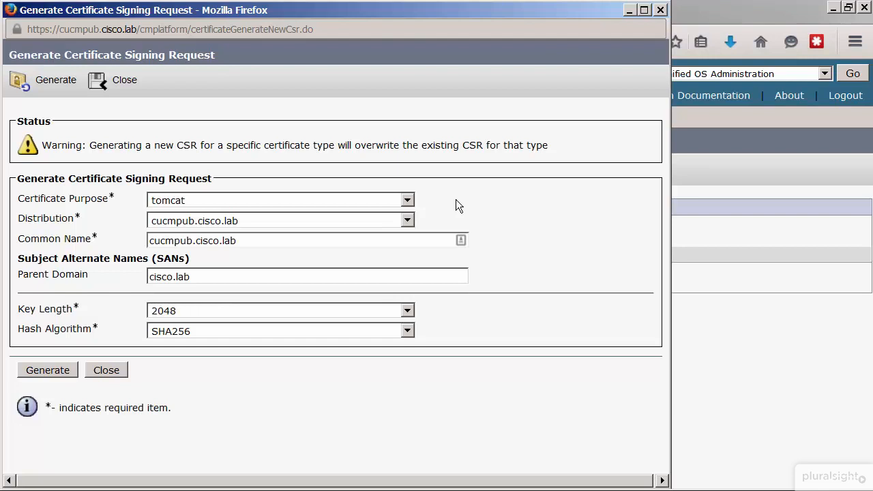
Step: Check the available hash algorithms and generate the tomcat CSR for cucmpub.cisco.lab with key length 2048 and SHA256
left_click(406, 331)
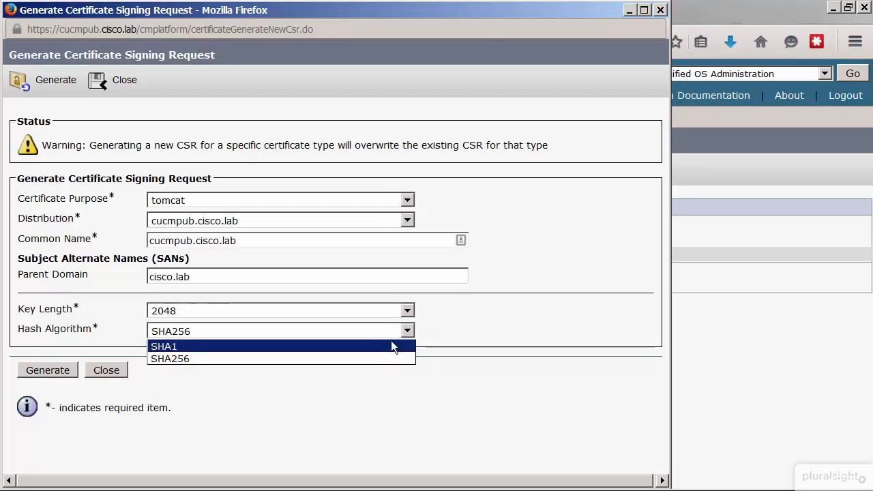
left_click(485, 320)
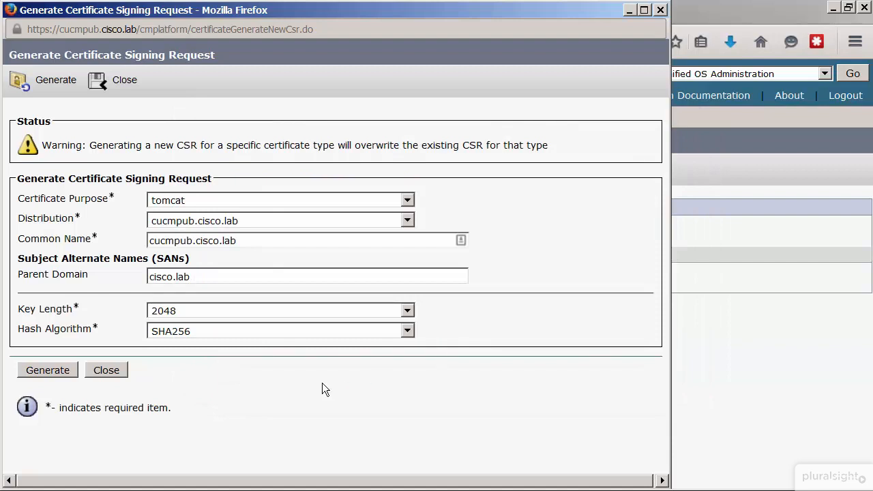
left_click(55, 374)
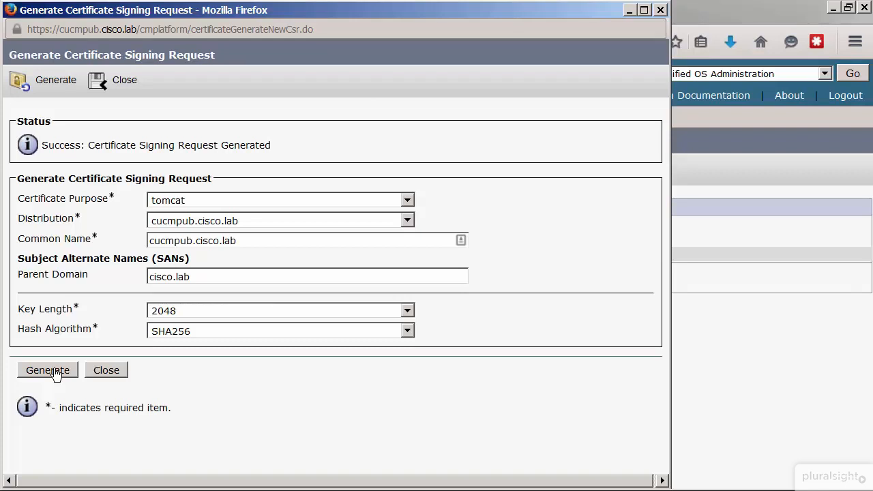
Step: Generate a CallManager CSR for cucmpub.cisco.lab with key length 2048 and SHA256, and close the request form
left_click(407, 200)
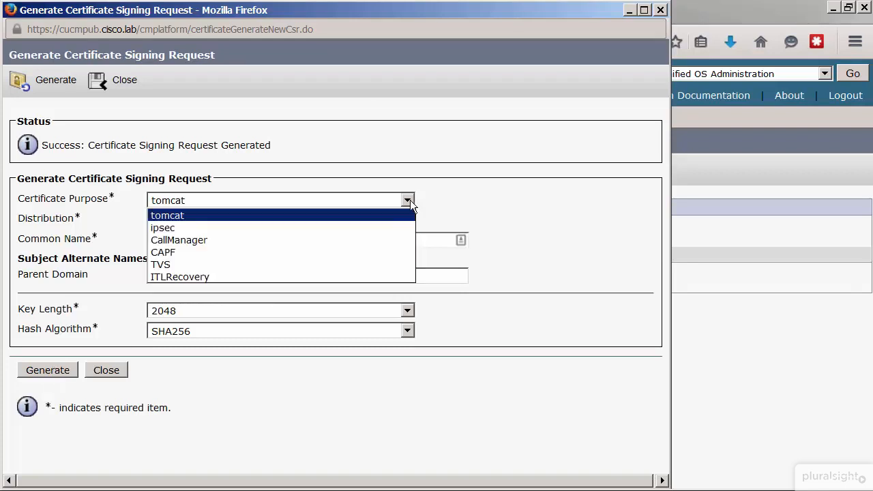
left_click(348, 242)
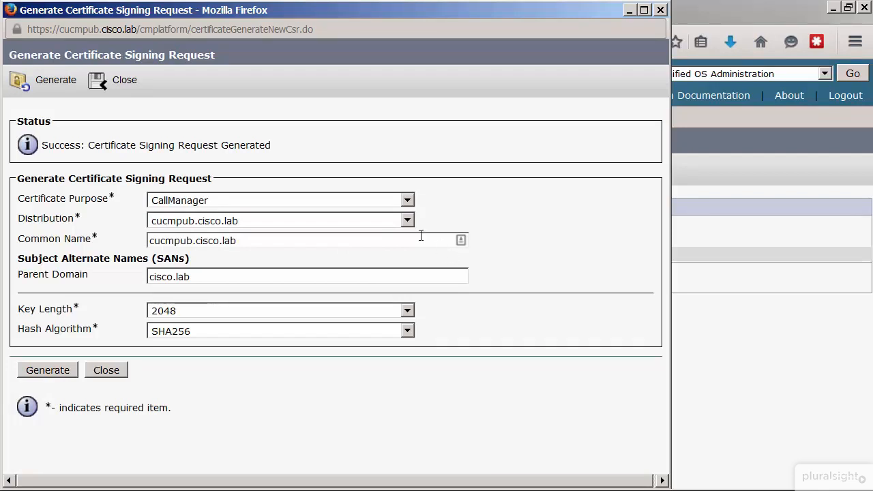
left_click(405, 218)
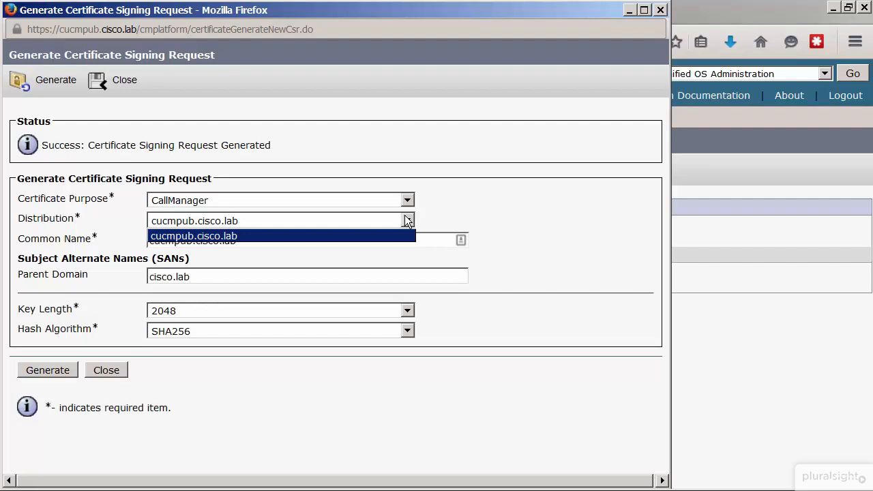
left_click(422, 188)
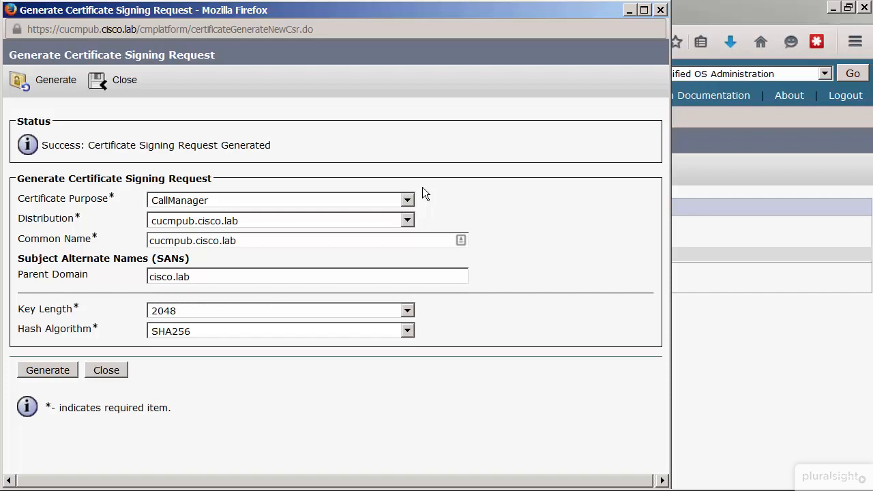
left_click(46, 372)
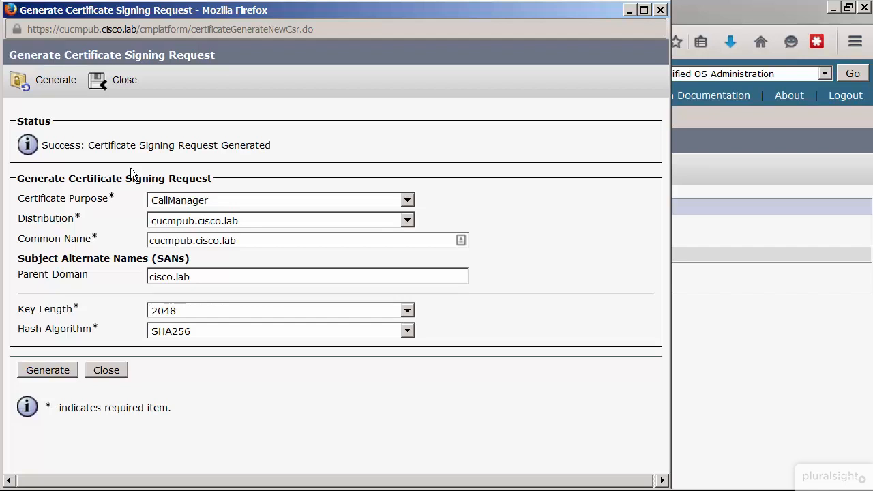
left_click(113, 85)
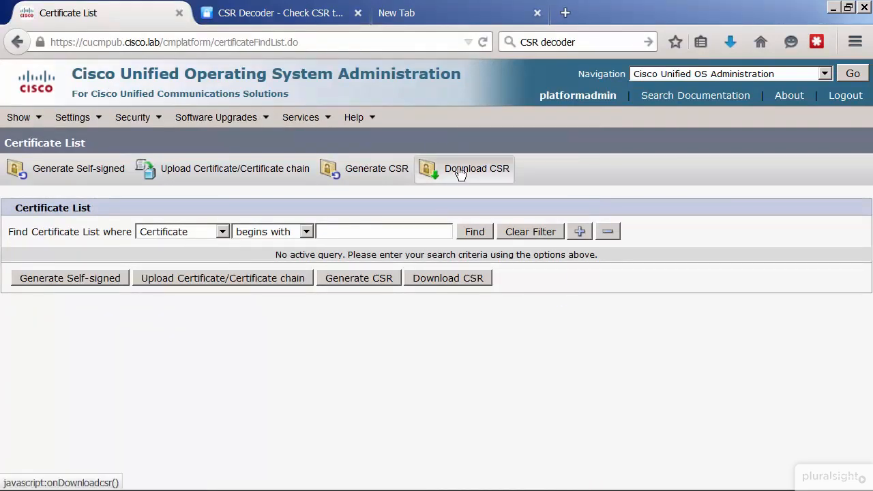
Step: List all certificates without a filter and look through them for the newly generated CSR entries
left_click(461, 174)
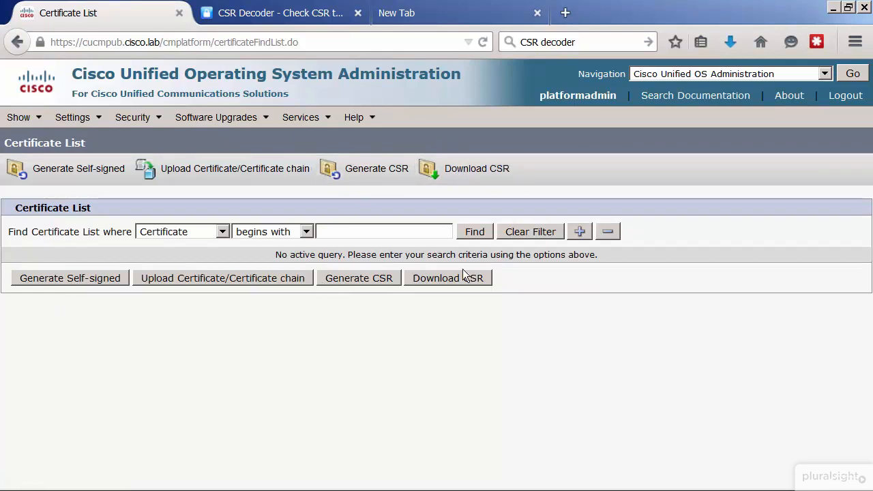
left_click(478, 233)
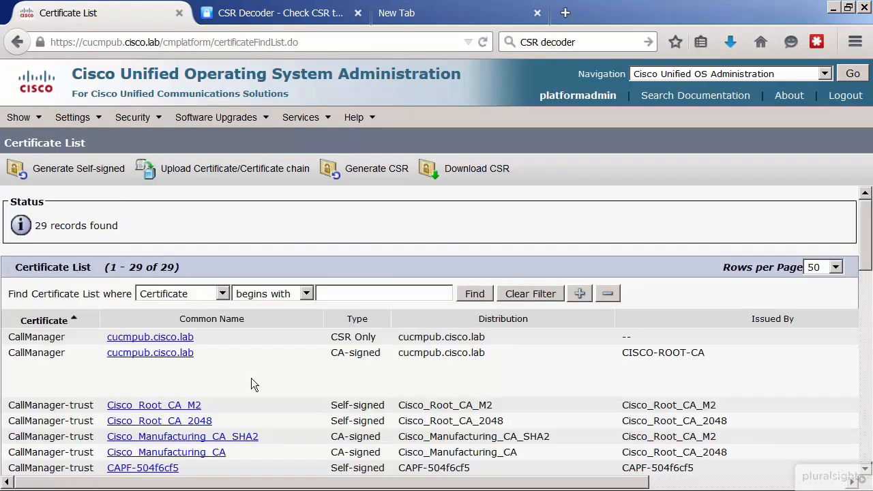
scroll(250, 382, "down", 1)
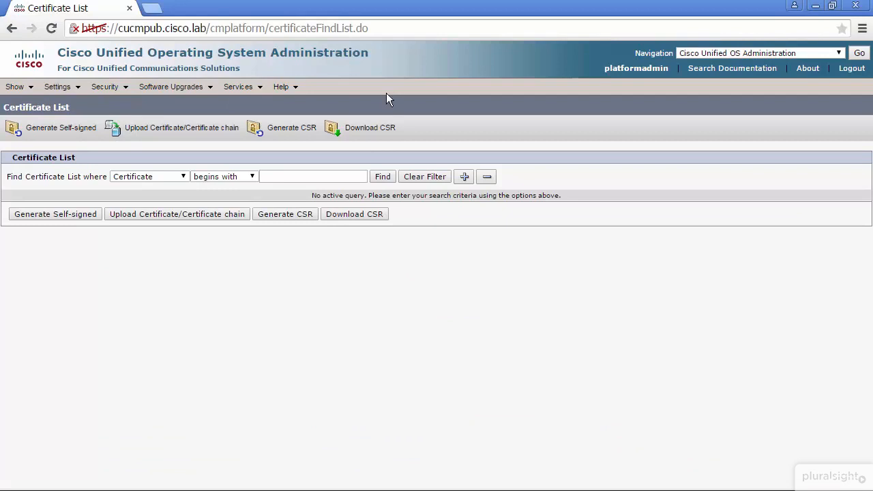
Step: Download the tomcat certificate signing request from the Certificate List in Chrome
left_click(378, 134)
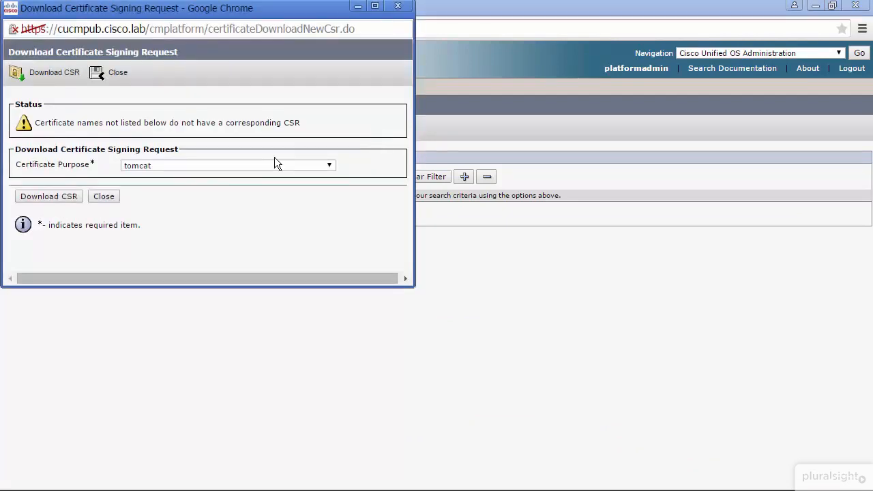
left_click(242, 165)
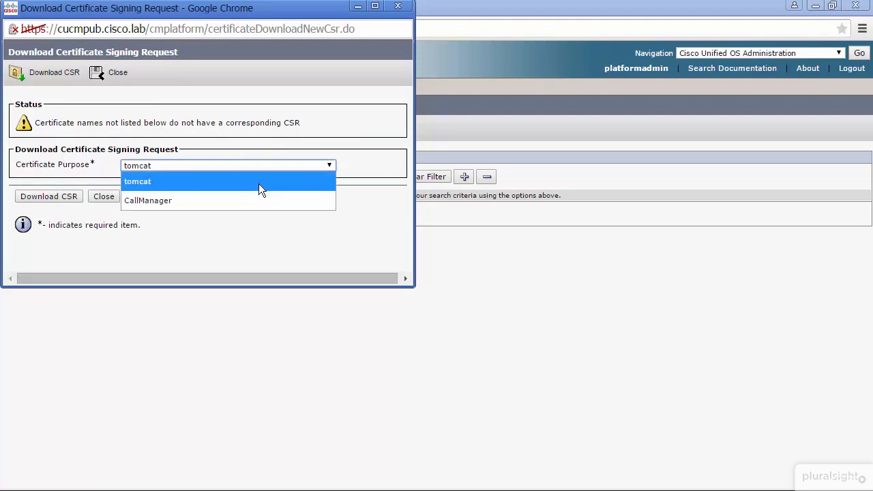
left_click(259, 182)
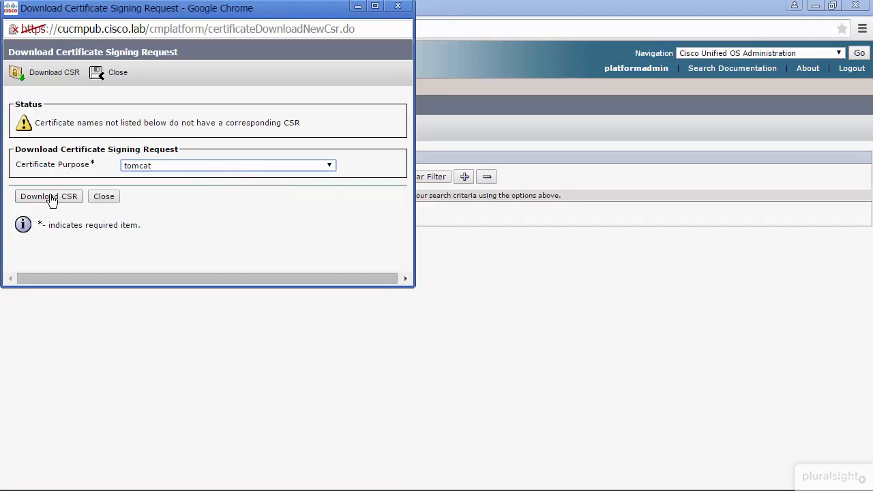
left_click(52, 198)
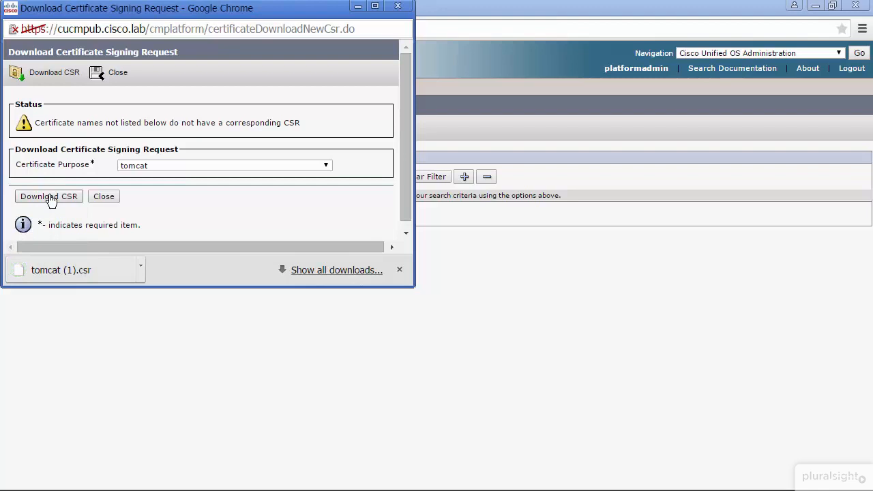
Step: Set the certificate purpose to CallManager and download its signing request
left_click(156, 168)
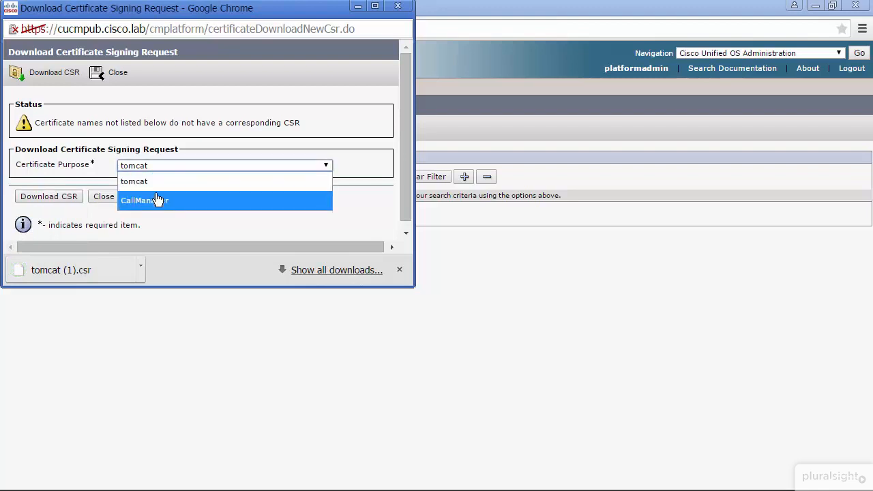
left_click(157, 199)
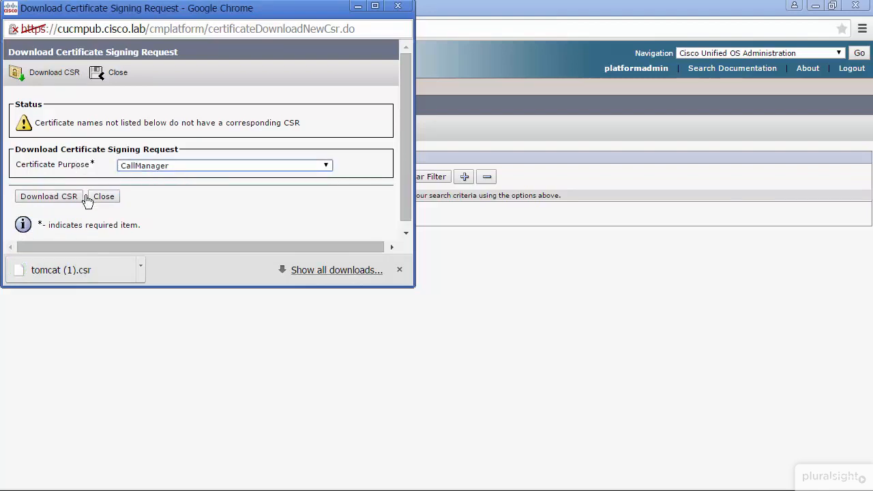
left_click(69, 198)
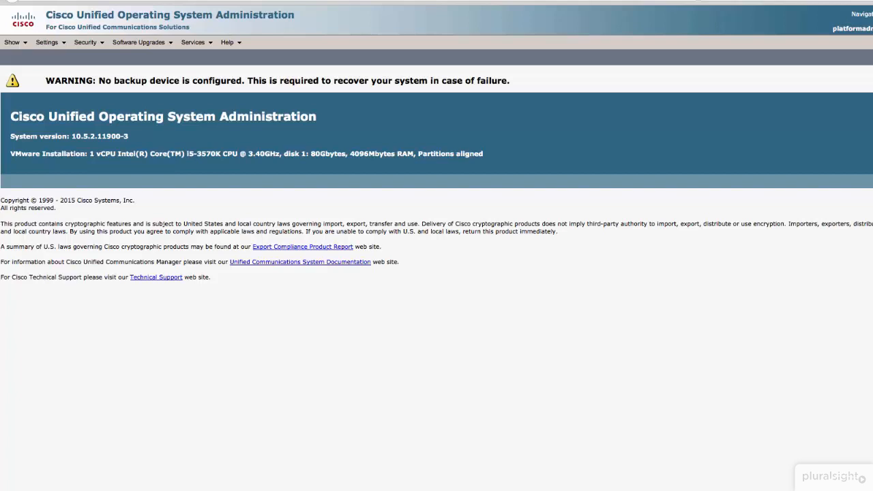
Step: Go to certificate management and open the form for uploading a certificate or certificate chain
left_click(146, 43)
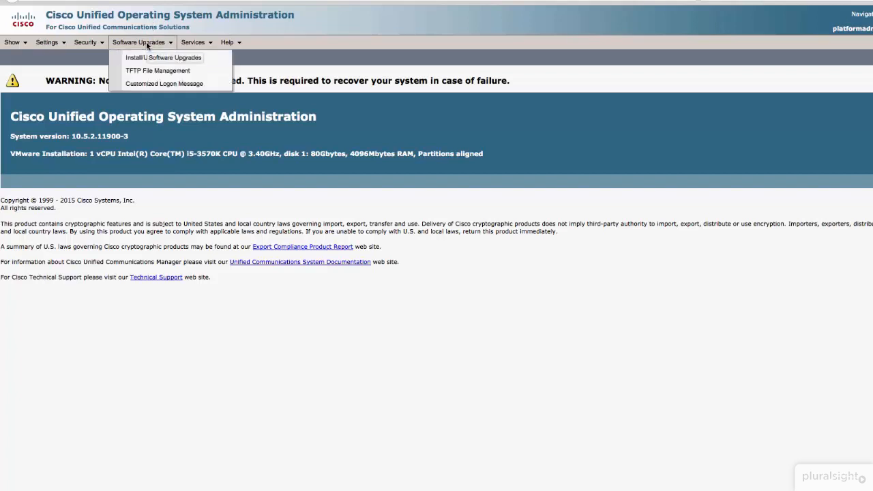
left_click(86, 42)
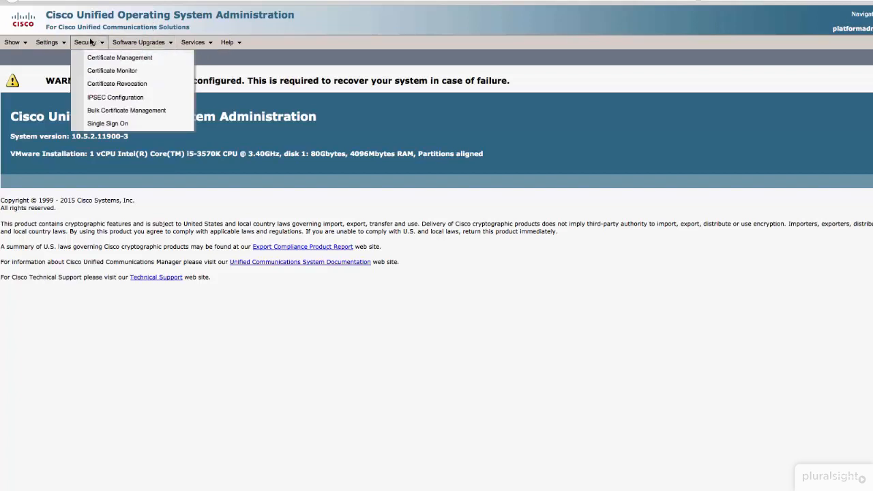
left_click(98, 59)
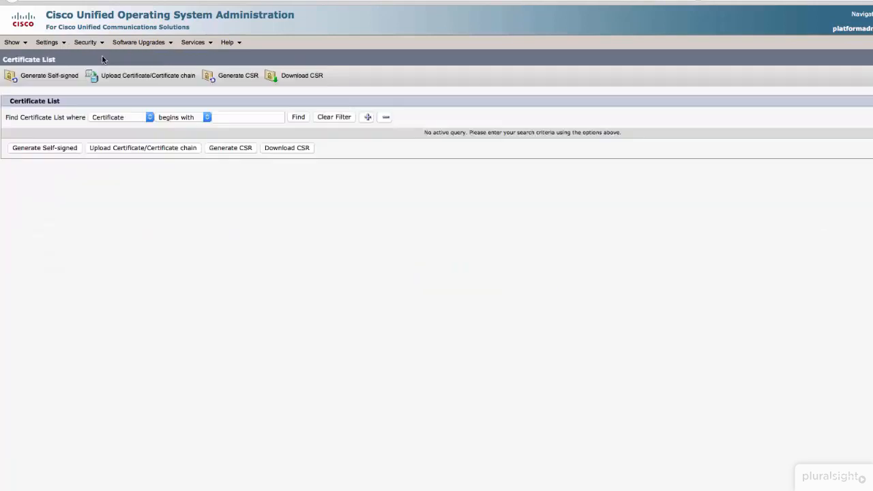
left_click(148, 75)
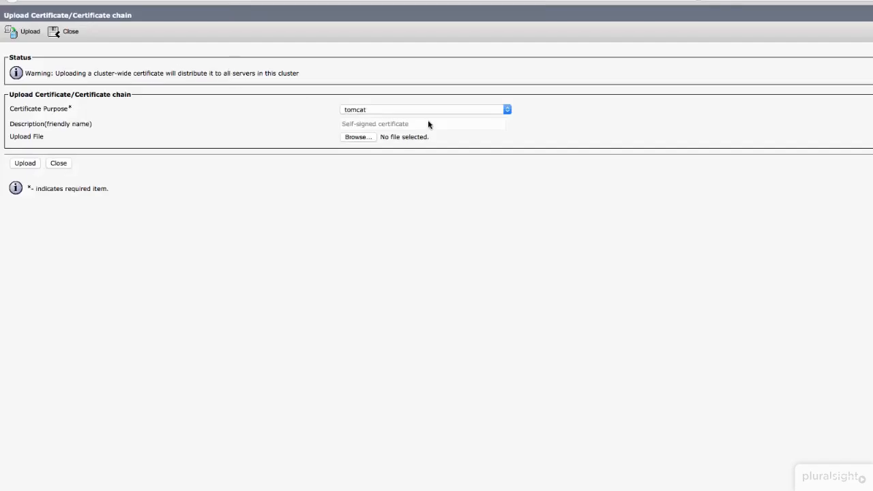
Step: Upload root.cer from the cucmpub folder with the certificate purpose tomcat-trust
left_click(437, 111)
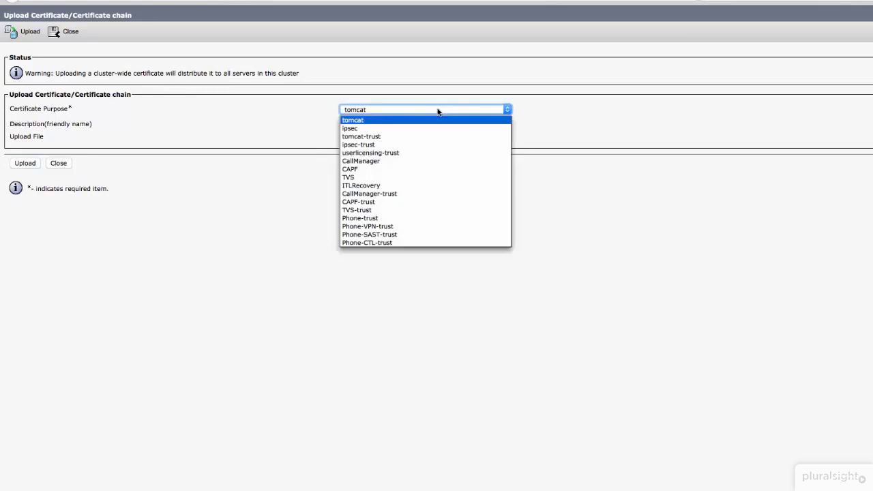
left_click(394, 137)
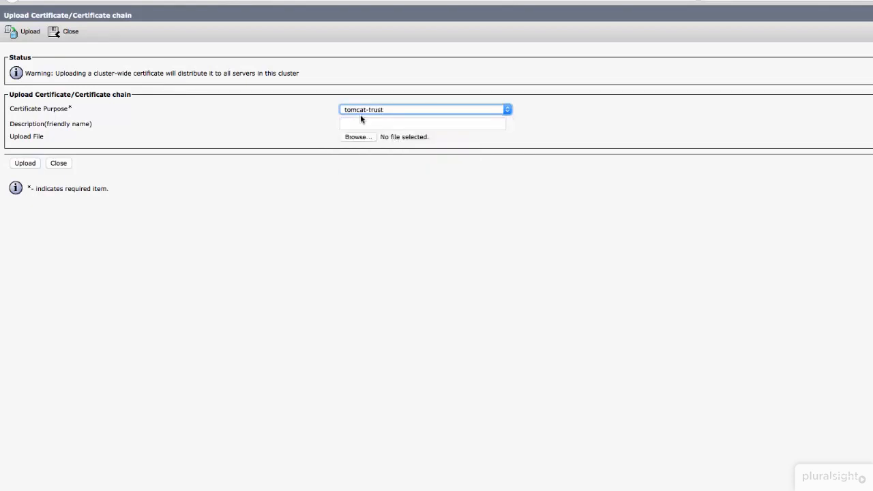
left_click(344, 136)
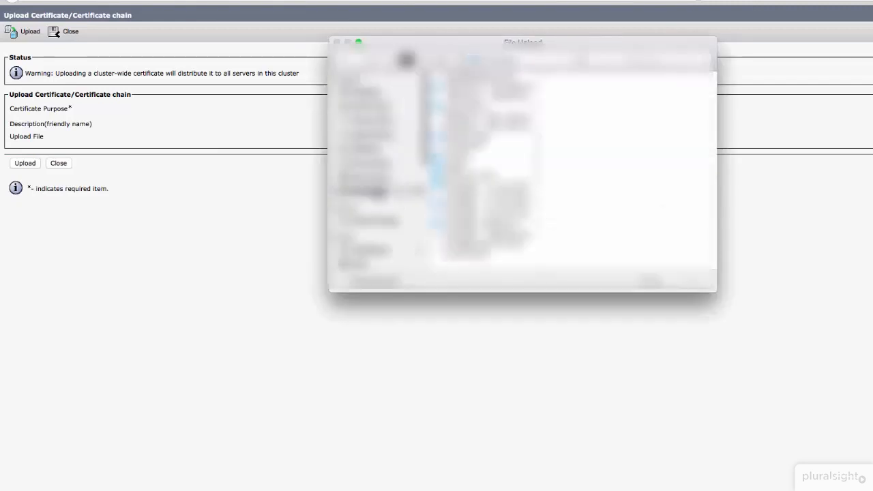
left_click(457, 155)
left_click(577, 80)
left_click(638, 154)
left_click(627, 97)
left_click(638, 80)
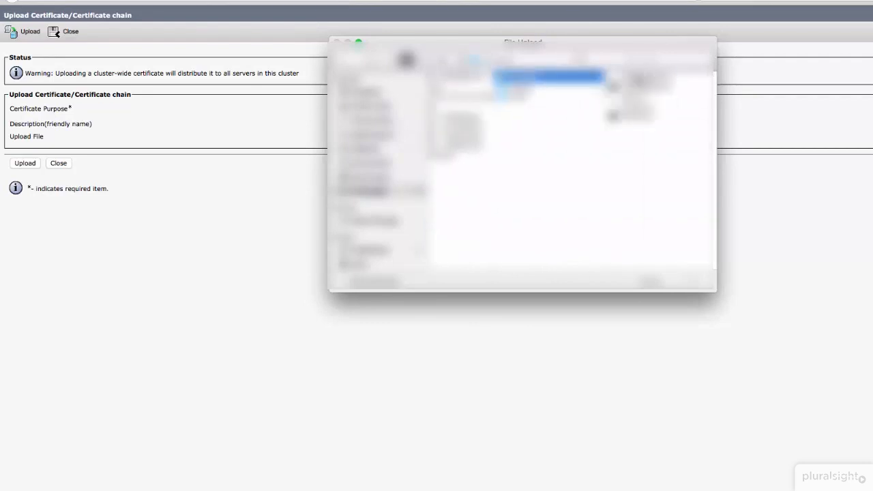
left_click(628, 107)
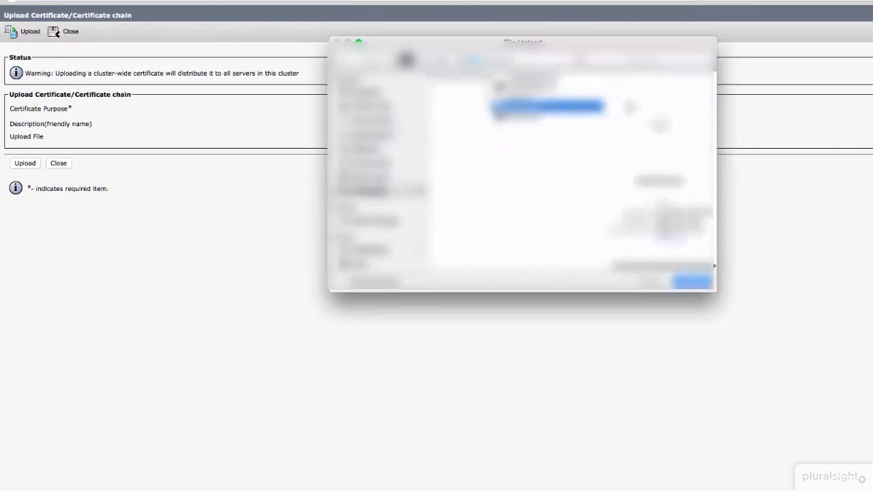
left_click(690, 281)
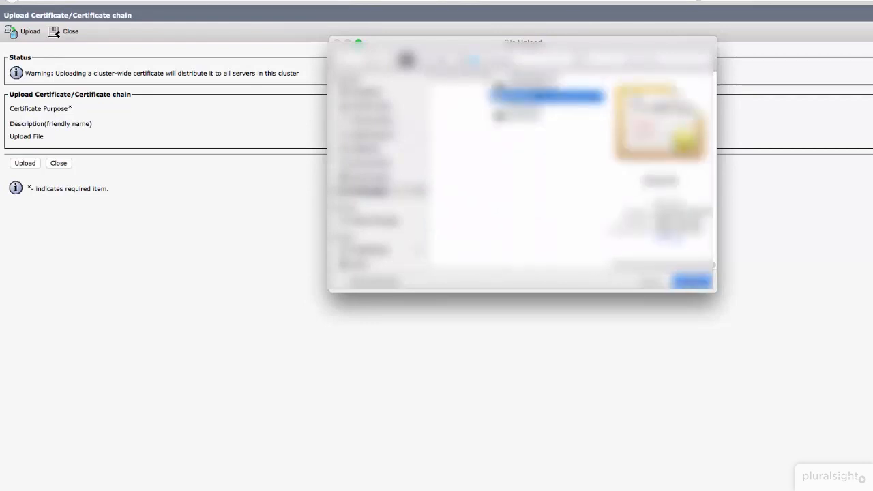
left_click(13, 164)
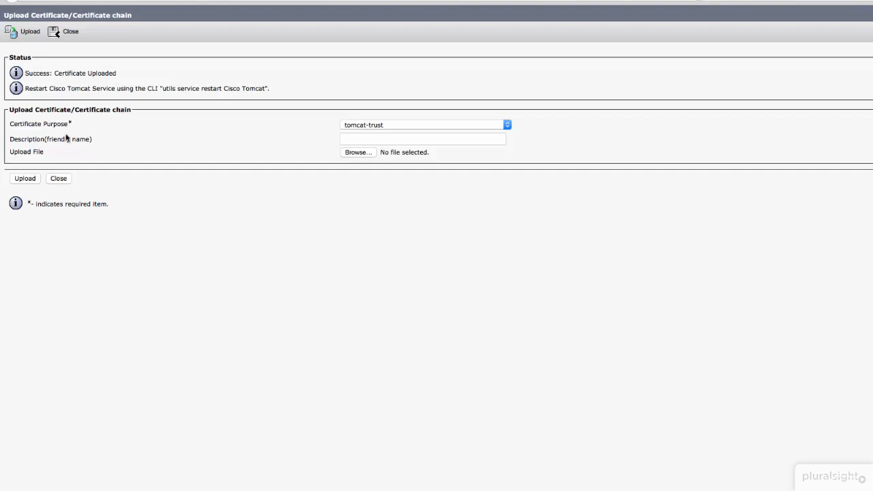
Step: Upload root.cer from the cucmpub folder again with the certificate purpose CallManager-trust
left_click(374, 124)
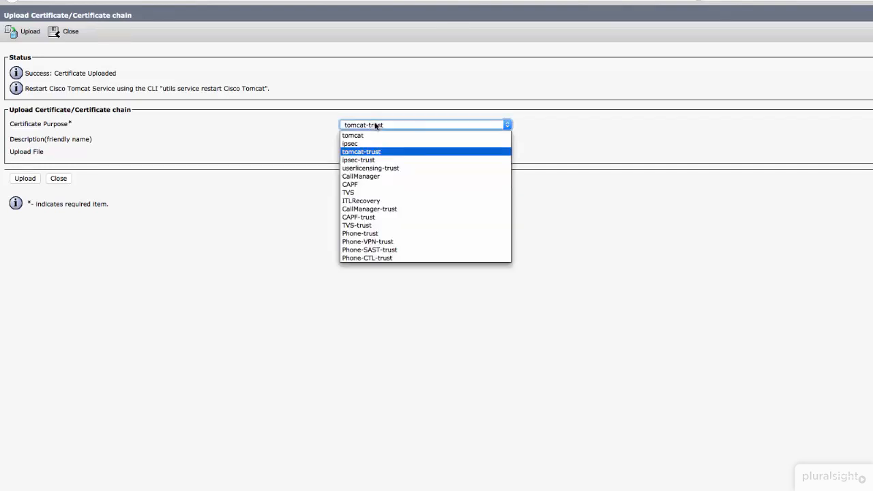
left_click(360, 209)
left_click(359, 152)
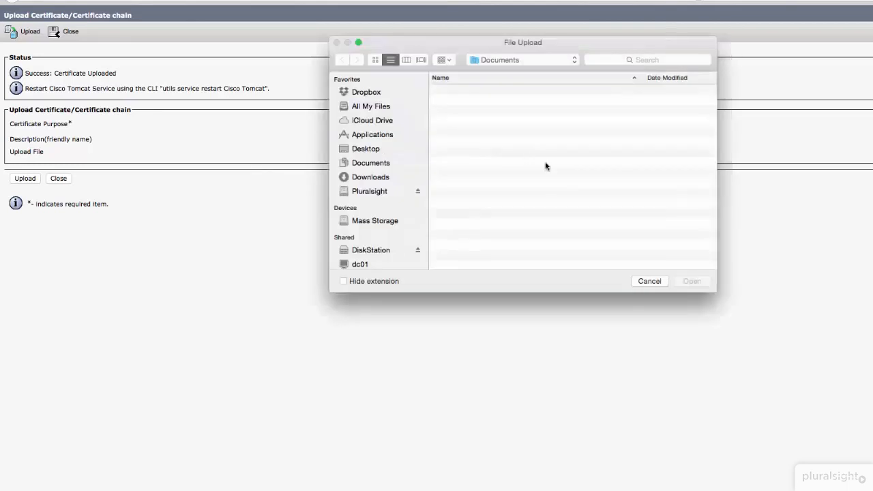
left_click(635, 96)
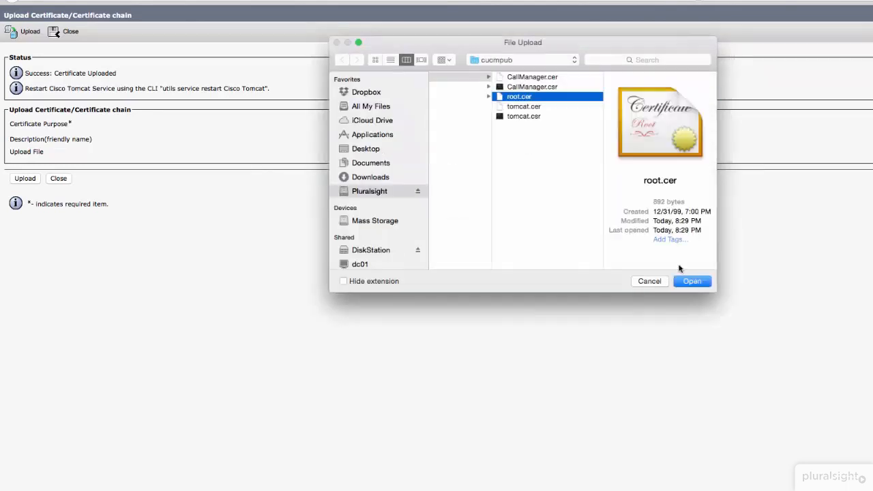
left_click(691, 281)
left_click(26, 179)
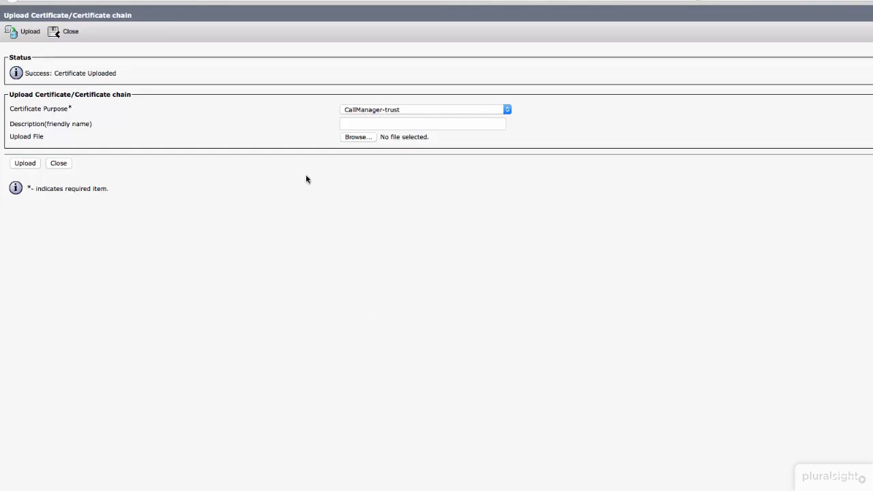
Step: Upload the signed certificate tomcat.cer from the cucmpub folder with the certificate purpose tomcat
left_click(394, 112)
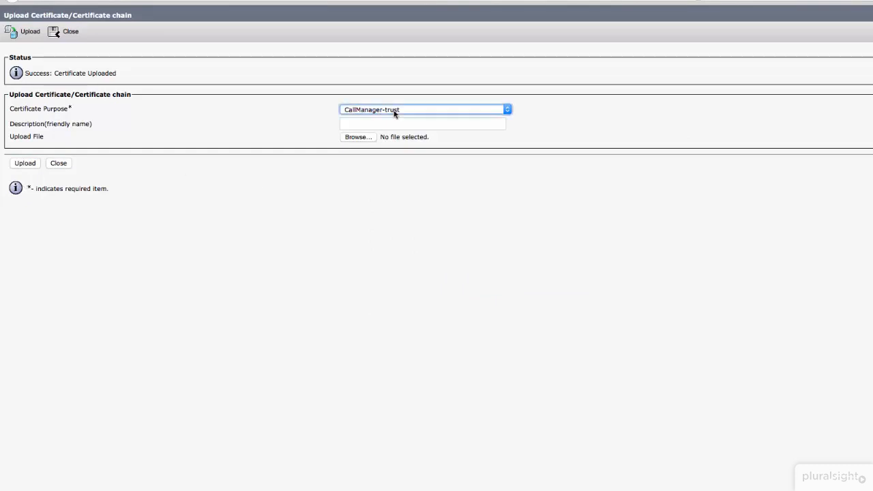
left_click(394, 111)
left_click(362, 118)
left_click(357, 137)
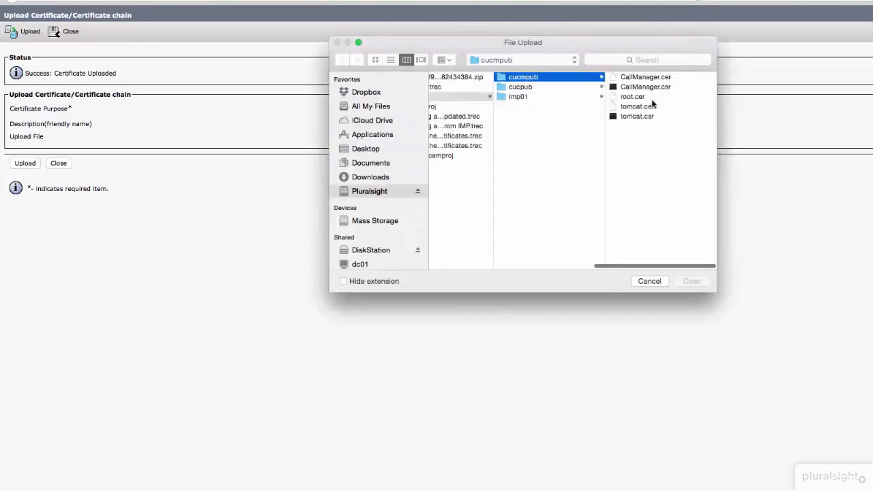
left_click(640, 107)
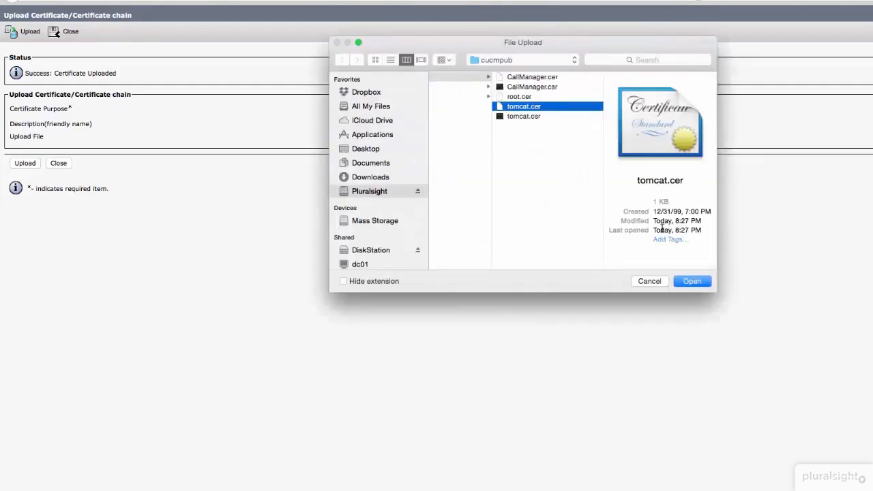
left_click(690, 280)
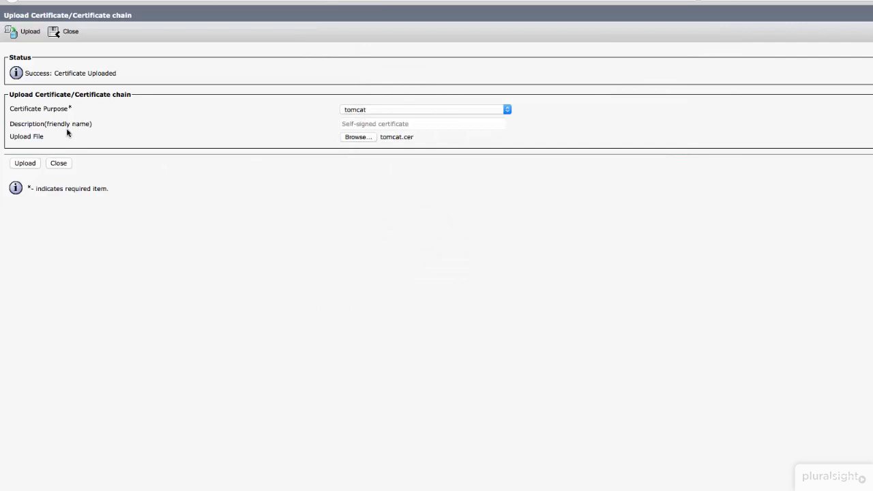
left_click(25, 164)
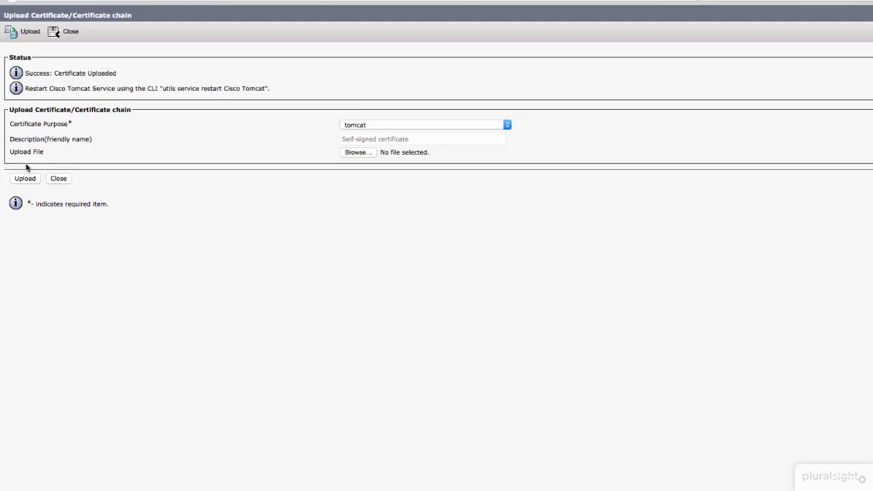
Step: Upload the signed certificate CallManager.cer from the cucmpub folder with the certificate purpose CallManager
left_click(415, 127)
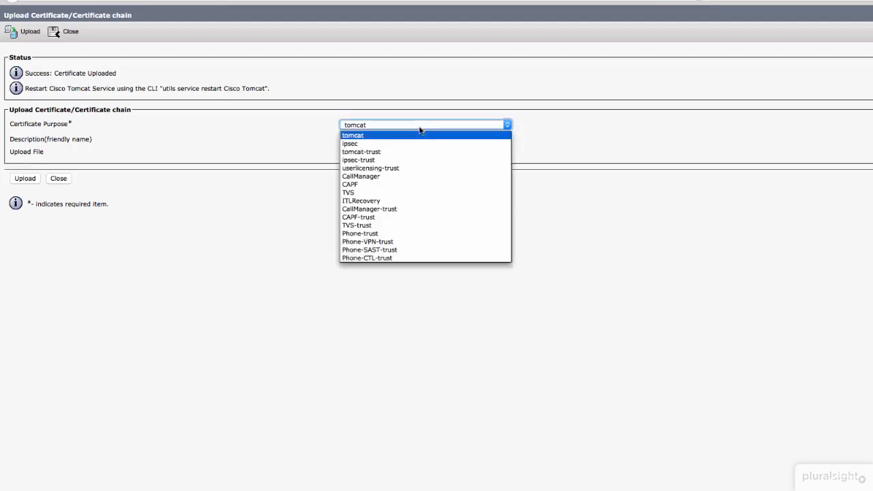
left_click(369, 177)
left_click(359, 152)
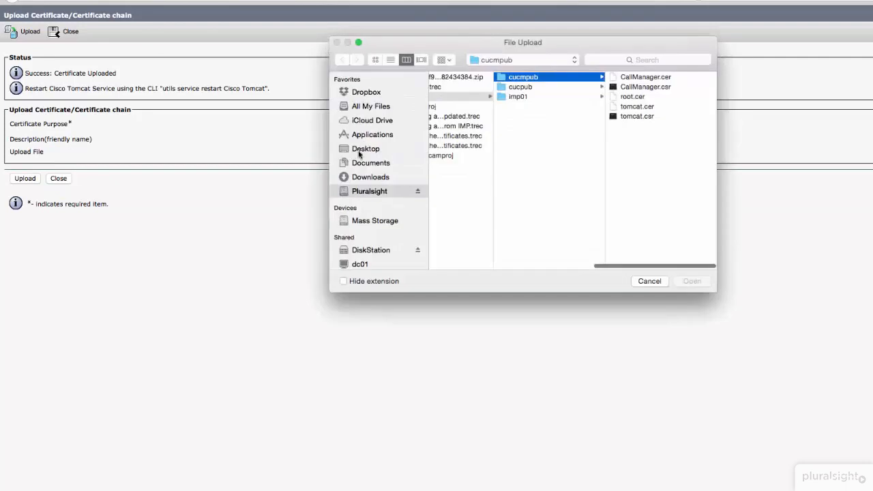
left_click(646, 78)
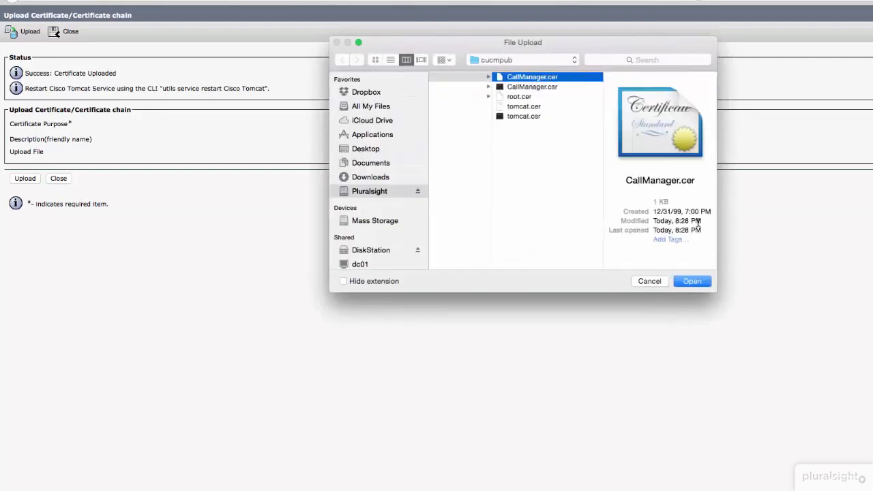
left_click(692, 279)
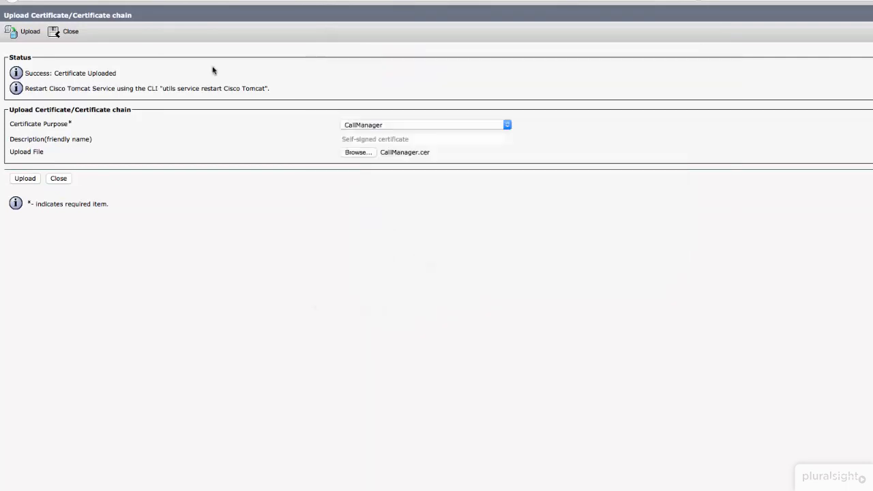
left_click(23, 180)
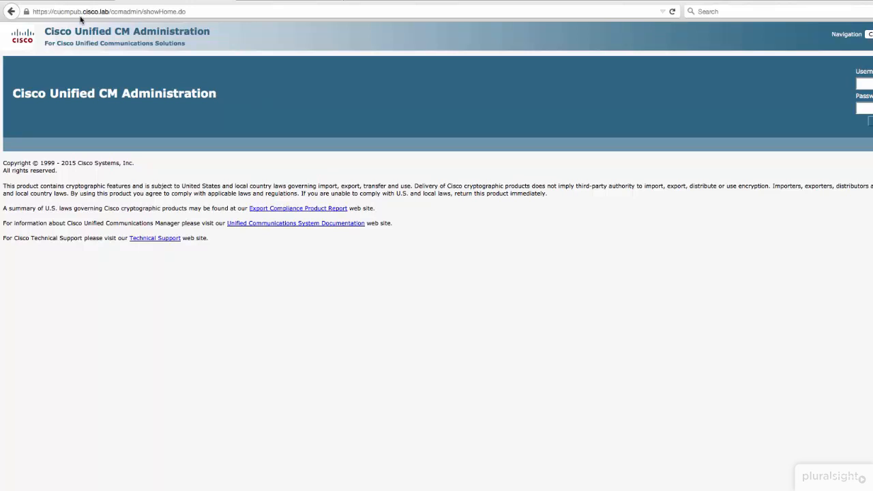
Step: Check the browser's site identity information for the cucmpub.cisco.lab administration page to see who verified its certificate
mouse_move(27, 12)
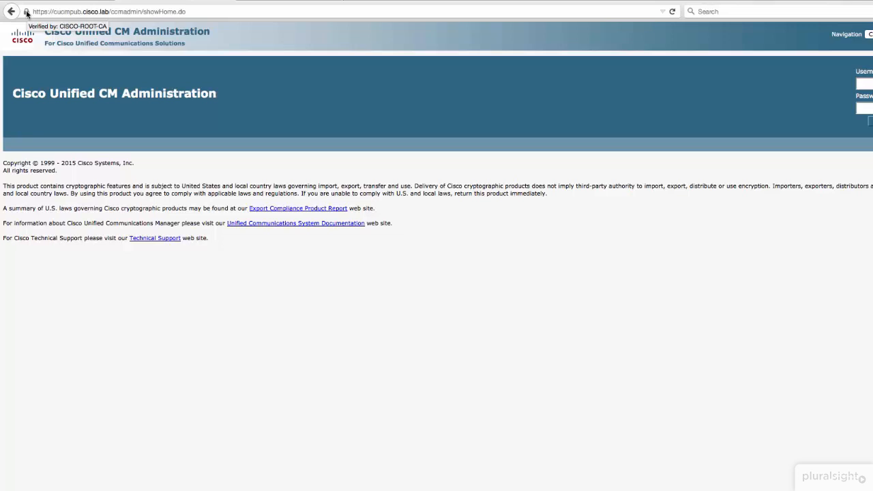
left_click(27, 12)
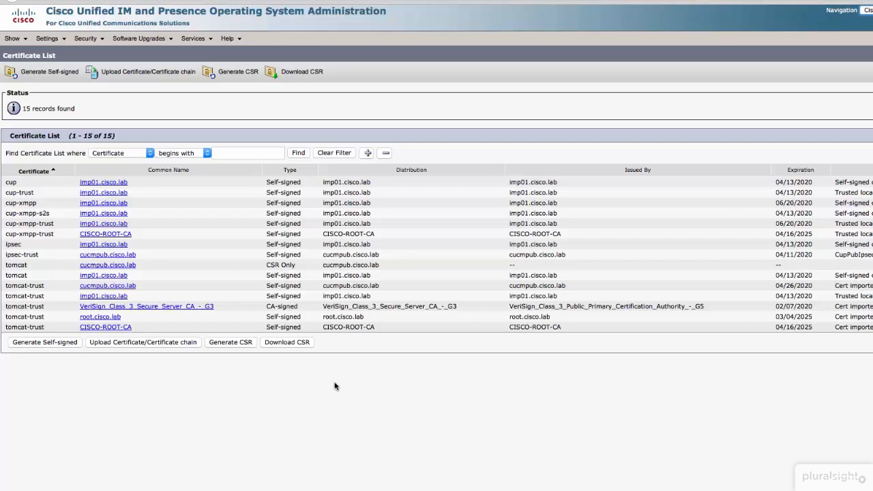
Step: Generate a tomcat certificate signing request for imp01.cisco.lab on the IM and Presence server with the parent domain cleared
left_click(228, 72)
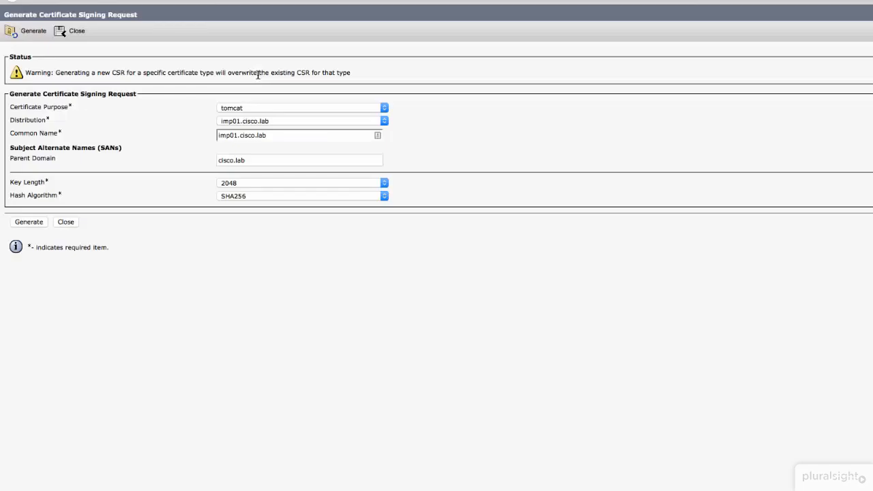
left_click(271, 161)
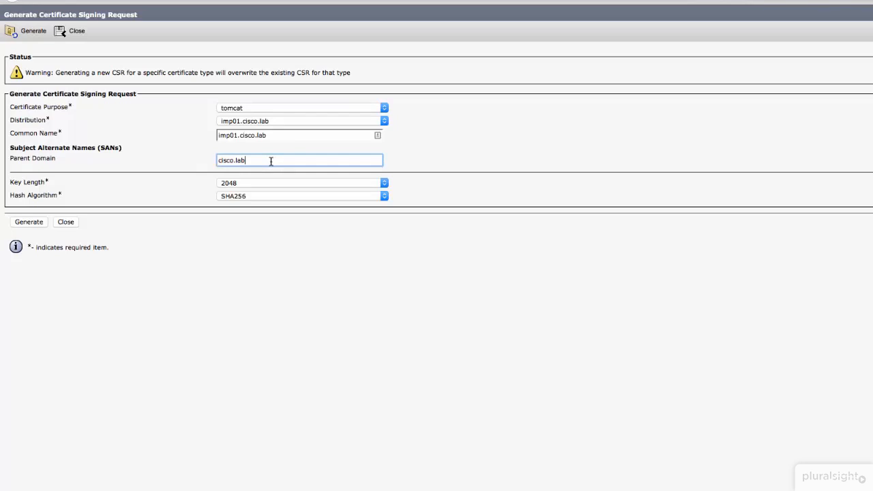
key("super+a")
key("BackSpace")
left_click(29, 223)
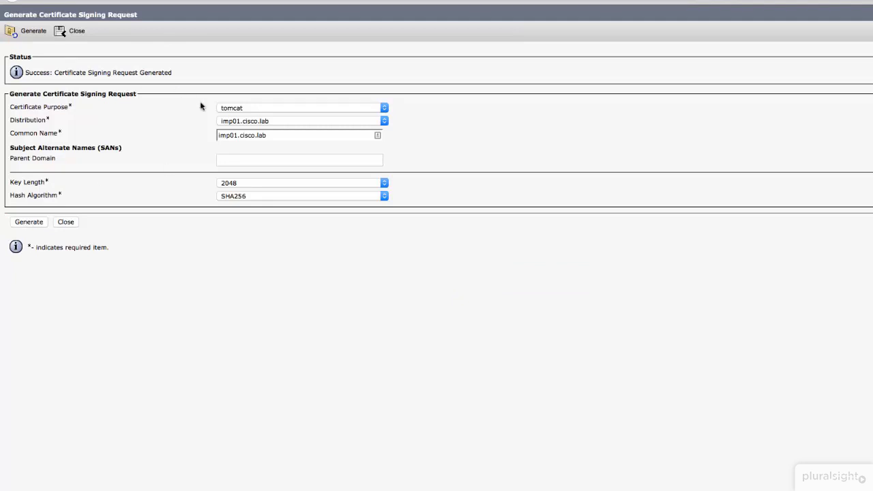
Step: Generate a cup-xmpp certificate signing request for imp01.cisco.lab, keeping the auto-populated domain, and close the form
left_click(231, 108)
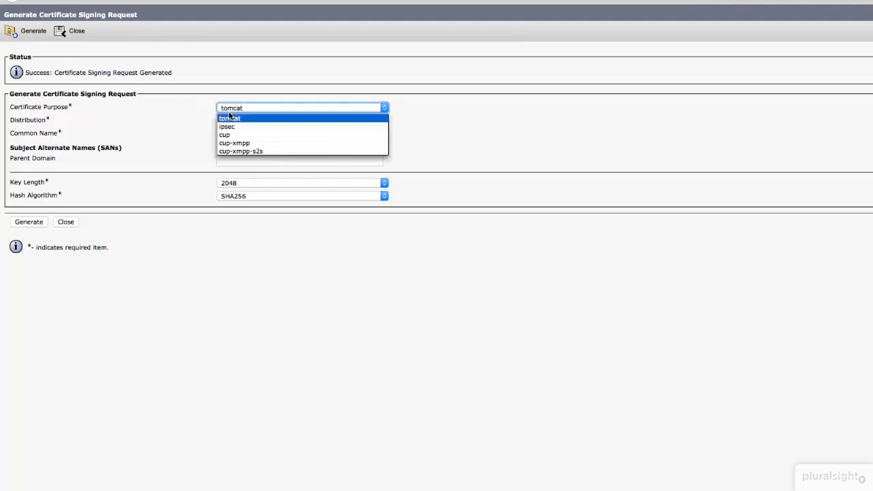
left_click(254, 143)
left_click(224, 166)
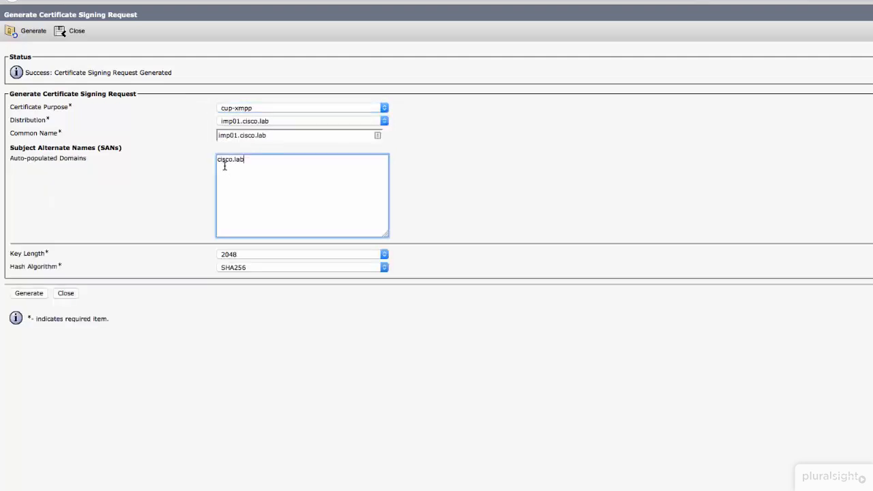
left_click_drag(249, 166, 152, 134)
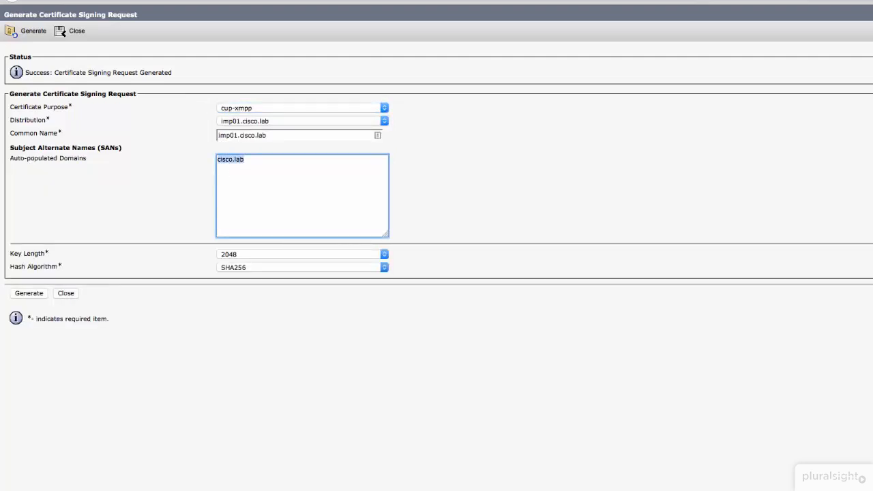
left_click(247, 172)
left_click(451, 189)
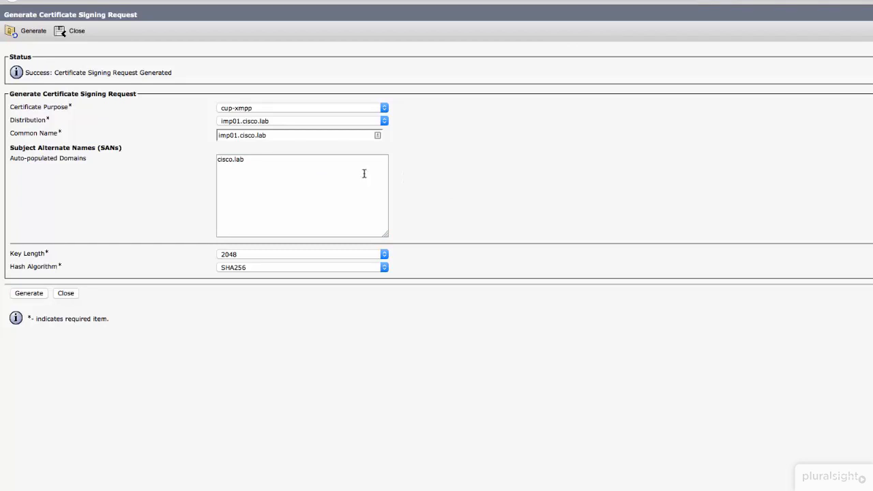
left_click(28, 293)
left_click(78, 30)
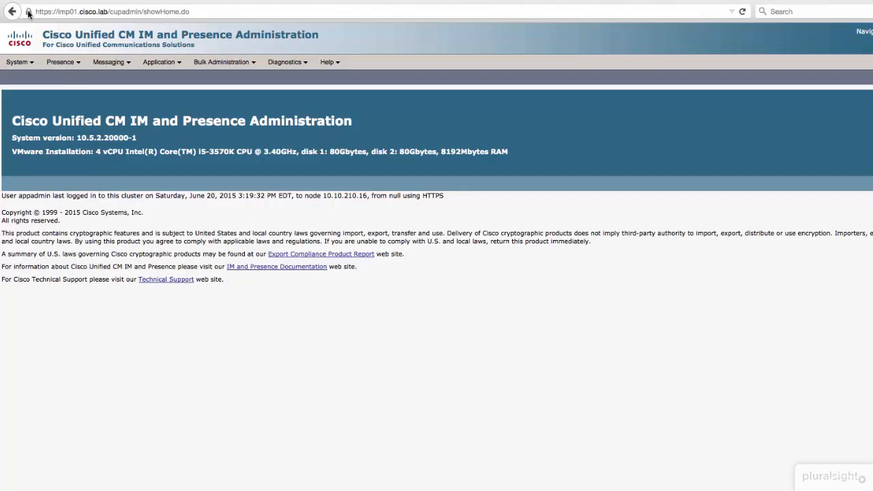
Step: Check the browser's site identity information for the imp01.cisco.lab administration page to see who verified its certificate
mouse_move(28, 13)
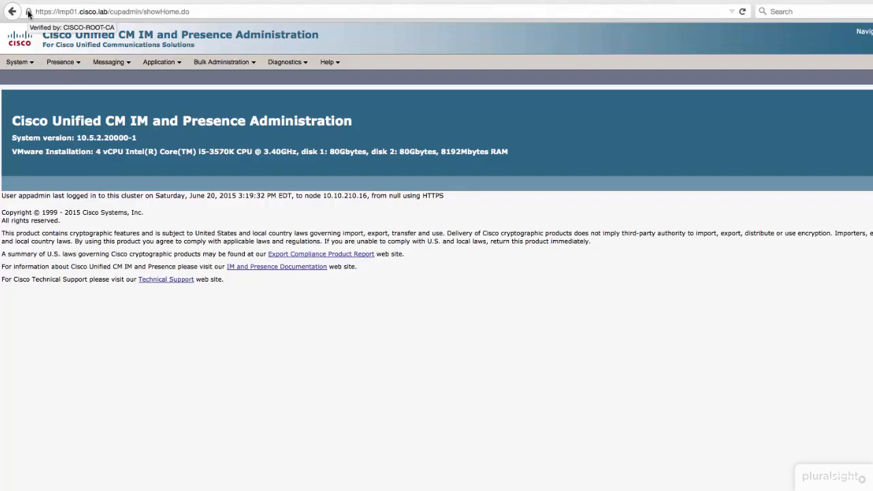
left_click(29, 13)
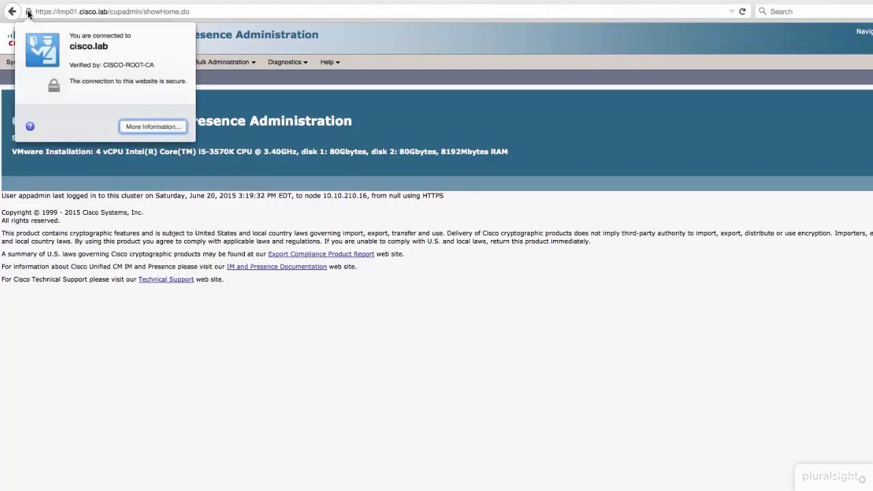